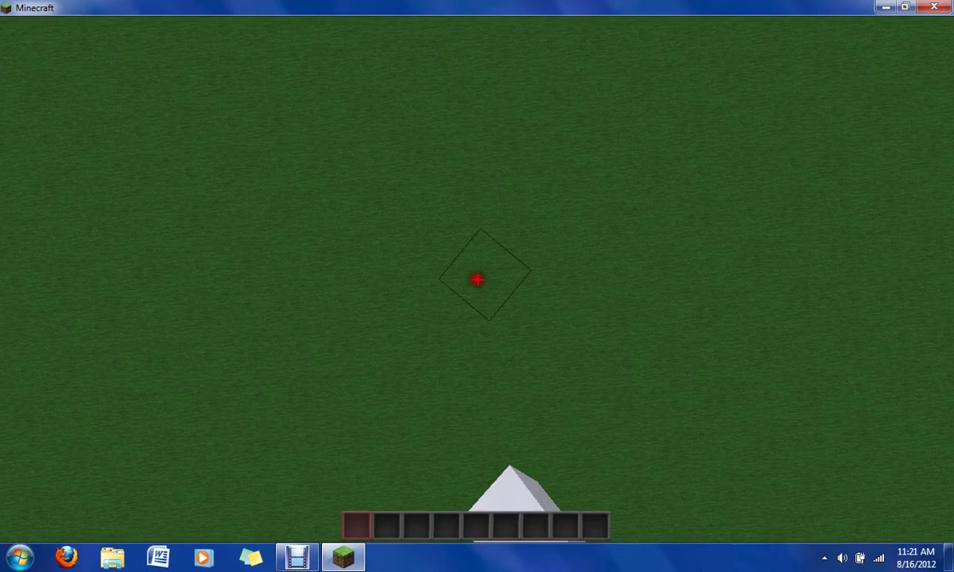
Dig a 2x2 pit through the grass and dirt down to bedrock.
left_click(477, 280)
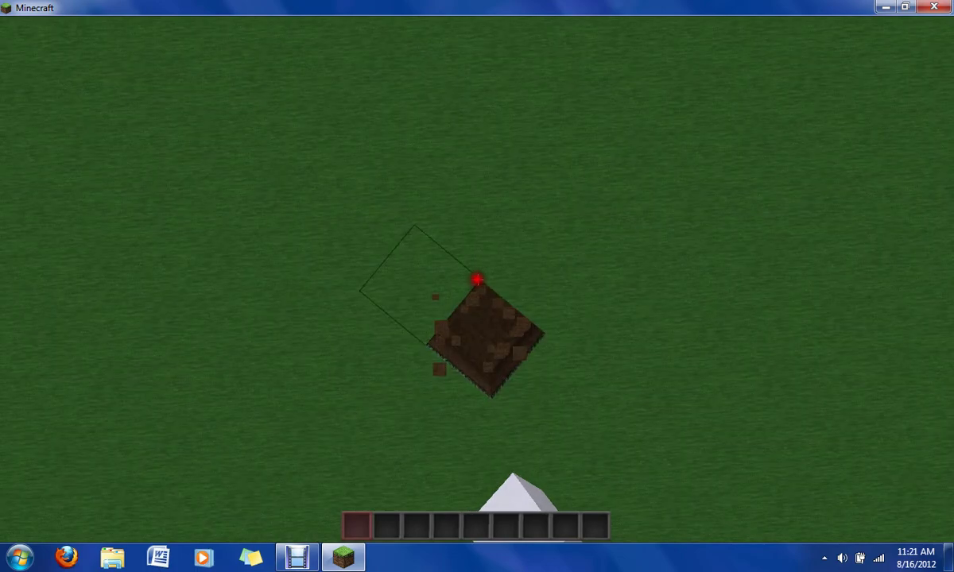
left_click(477, 280)
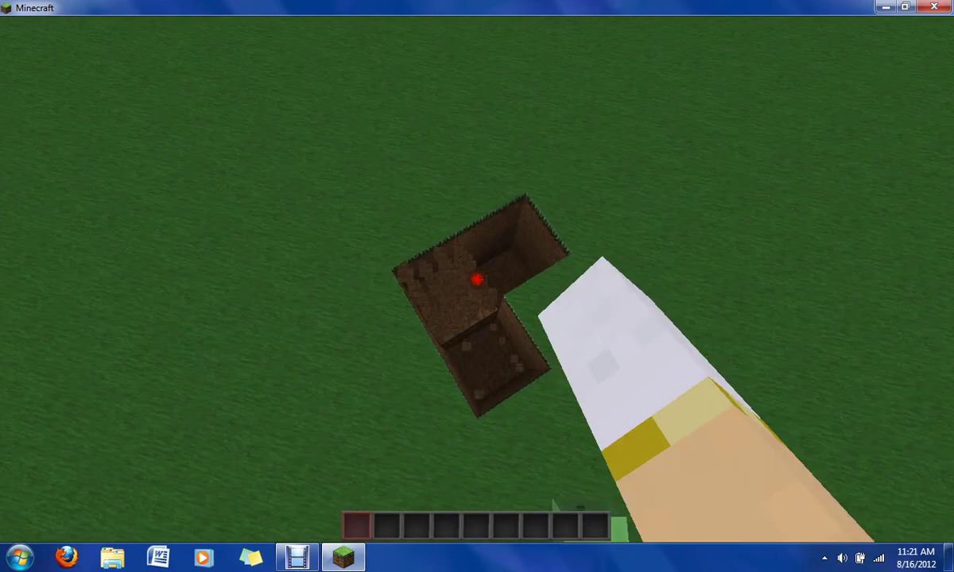
left_click(477, 280)
left_click(477, 280)
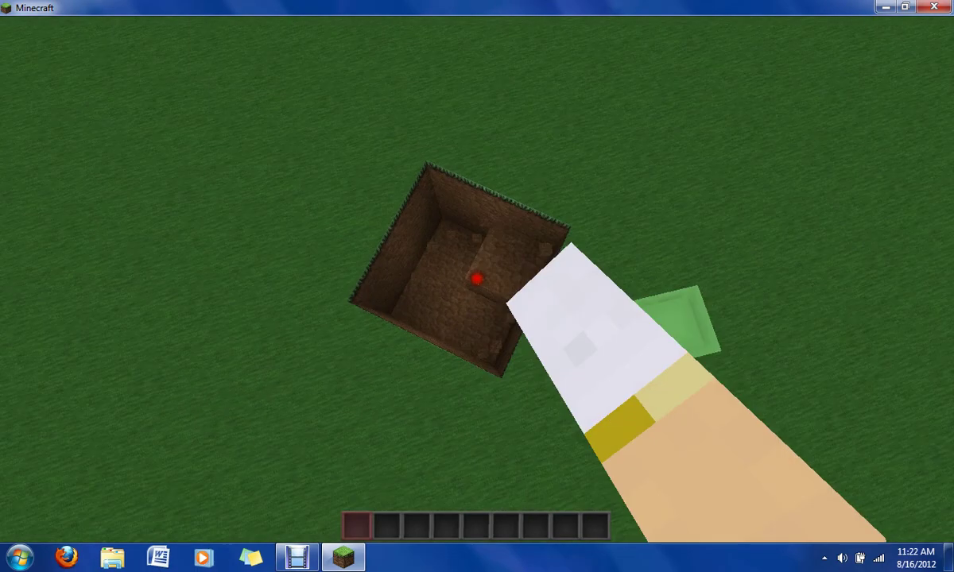
left_click(477, 280)
Break through the bedrock floor and widen the hole into the void.
right_click(477, 279)
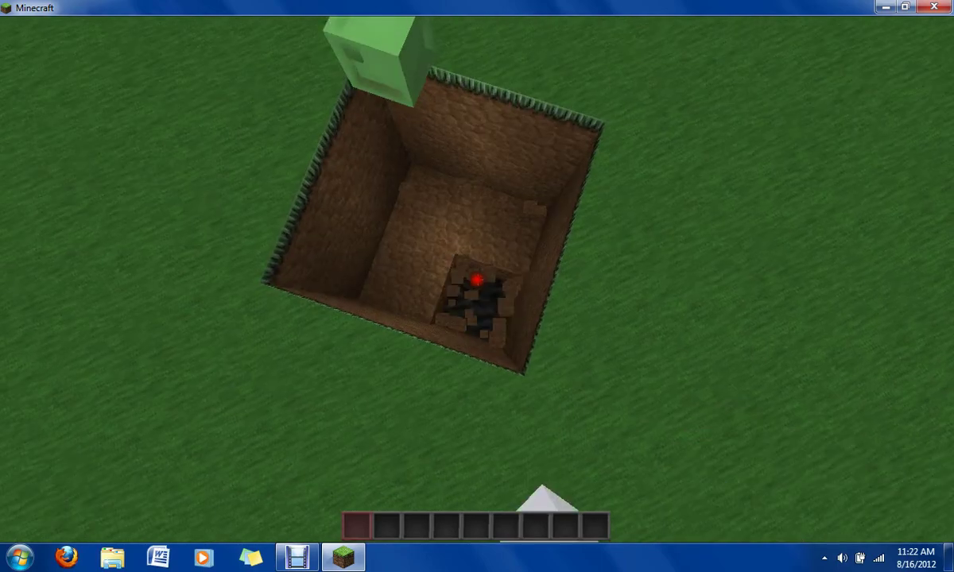
right_click(477, 280)
right_click(477, 280)
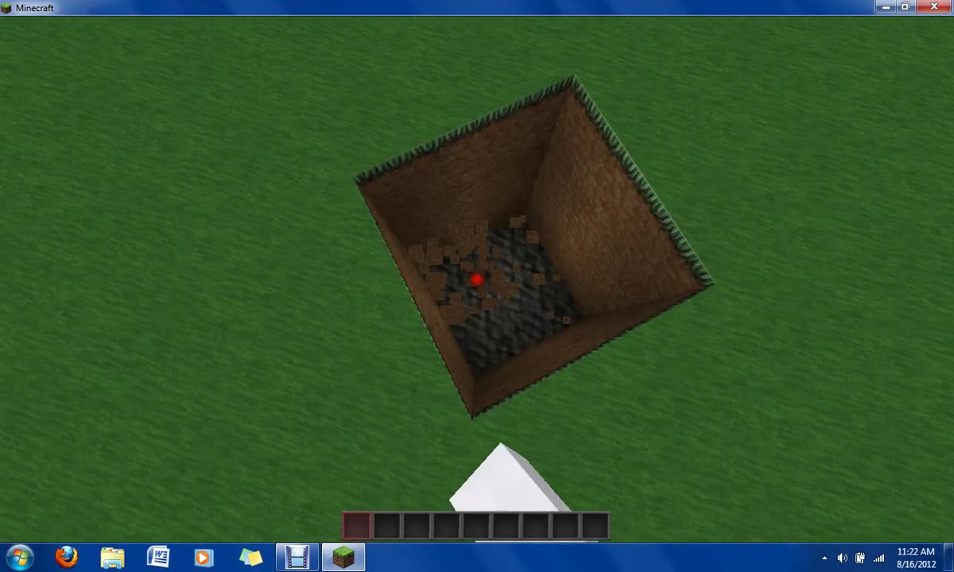
right_click(477, 280)
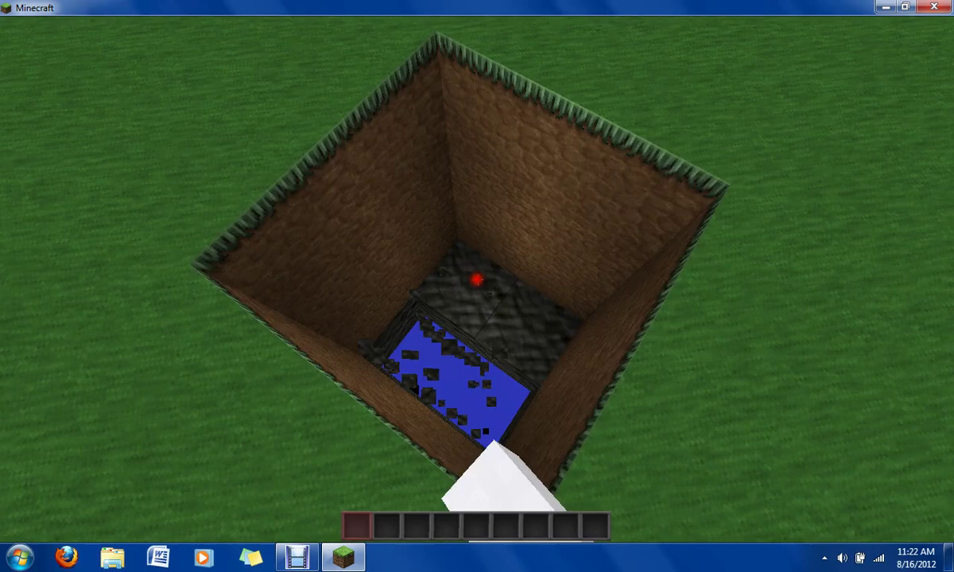
right_click(477, 280)
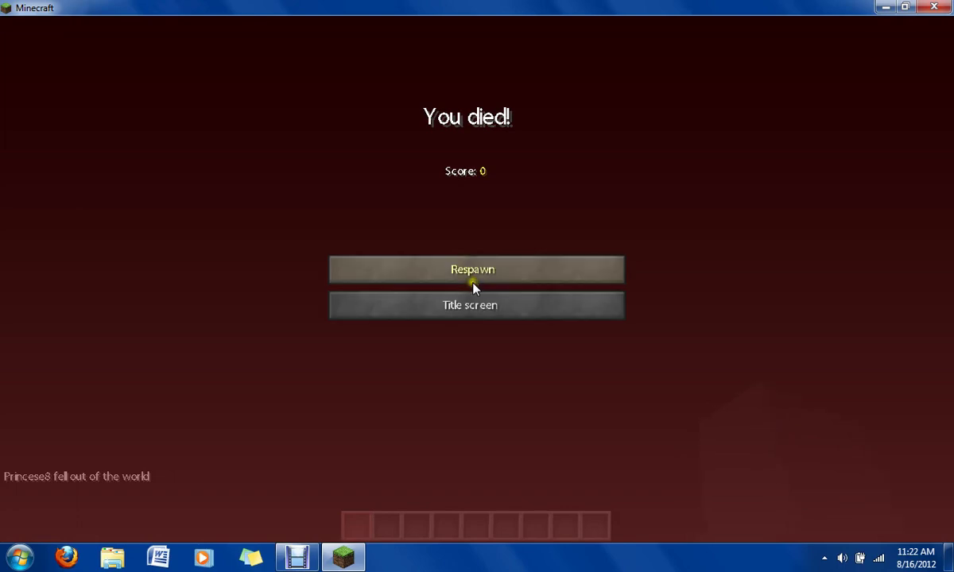
Respawn from the You died! screen onto the flat grass plain.
left_click(472, 274)
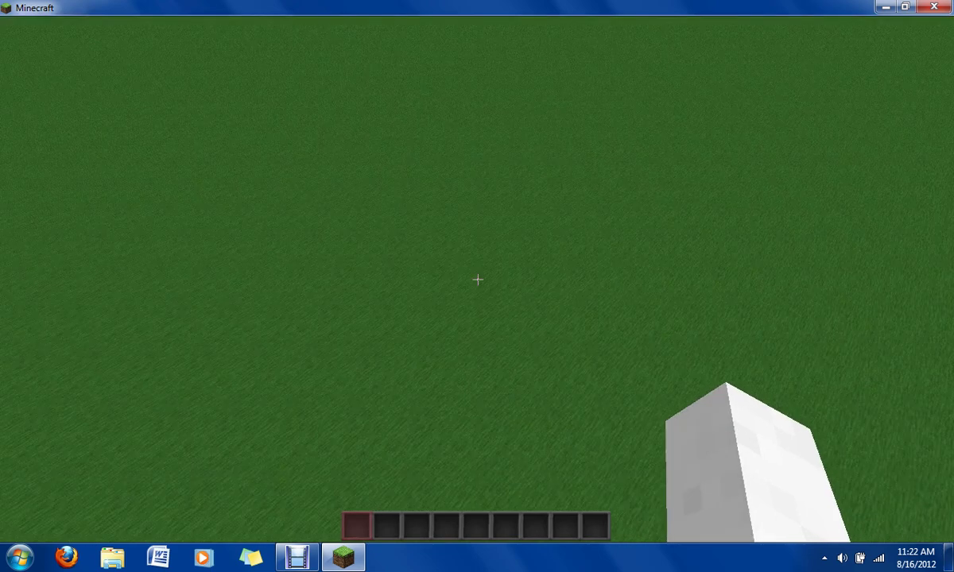
Break two grass blocks ahead, then place and break a dirt block.
left_click(477, 280)
left_click(477, 280)
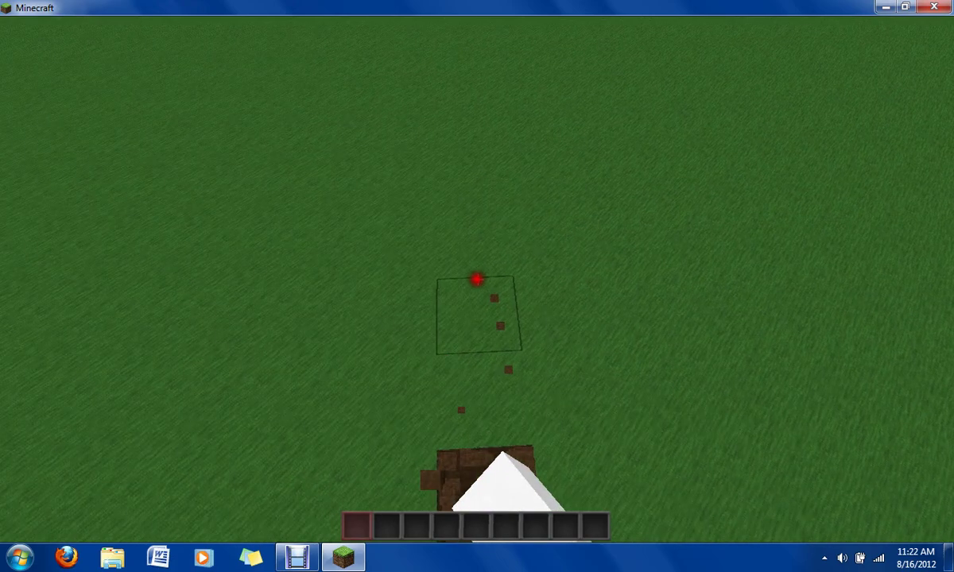
right_click(475, 279)
left_click(475, 280)
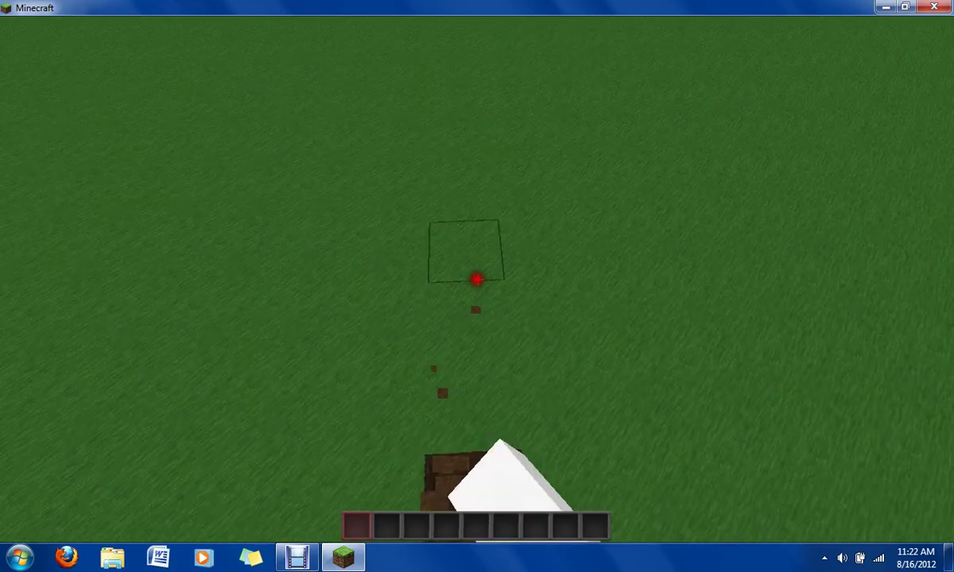
left_click(475, 279)
Place and break three more dirt blocks, then look up at the sky.
right_click(475, 279)
left_click(475, 279)
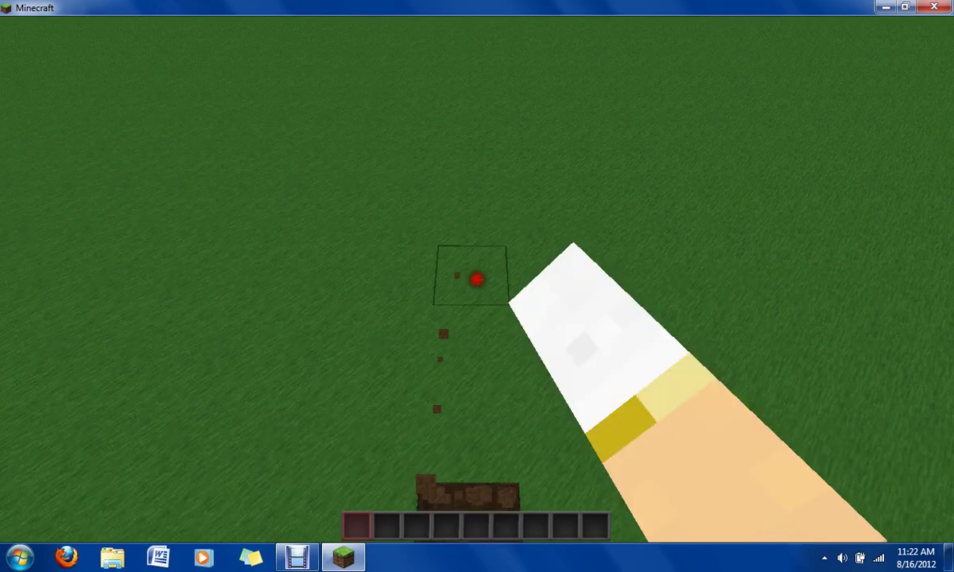
right_click(476, 279)
left_click(475, 279)
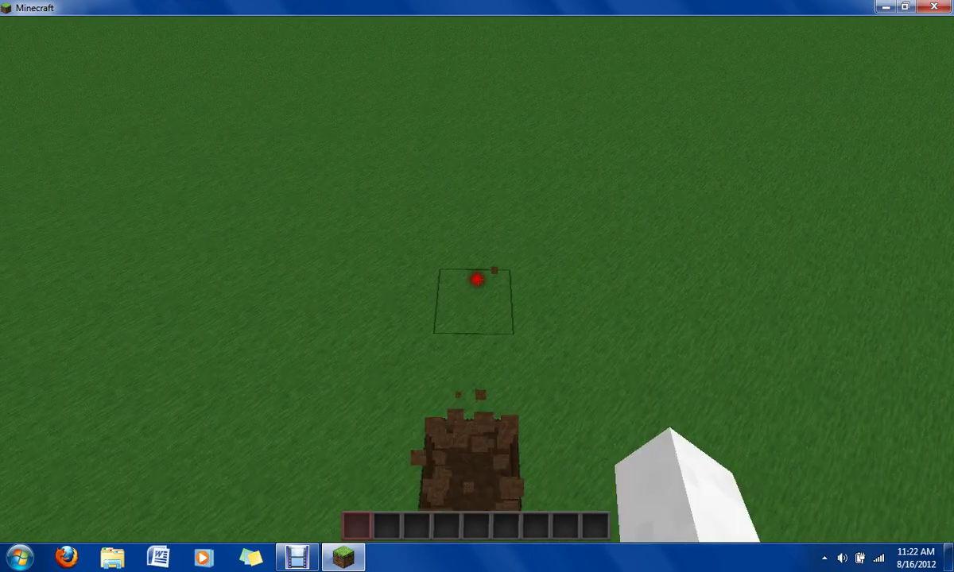
right_click(475, 279)
left_click(475, 279)
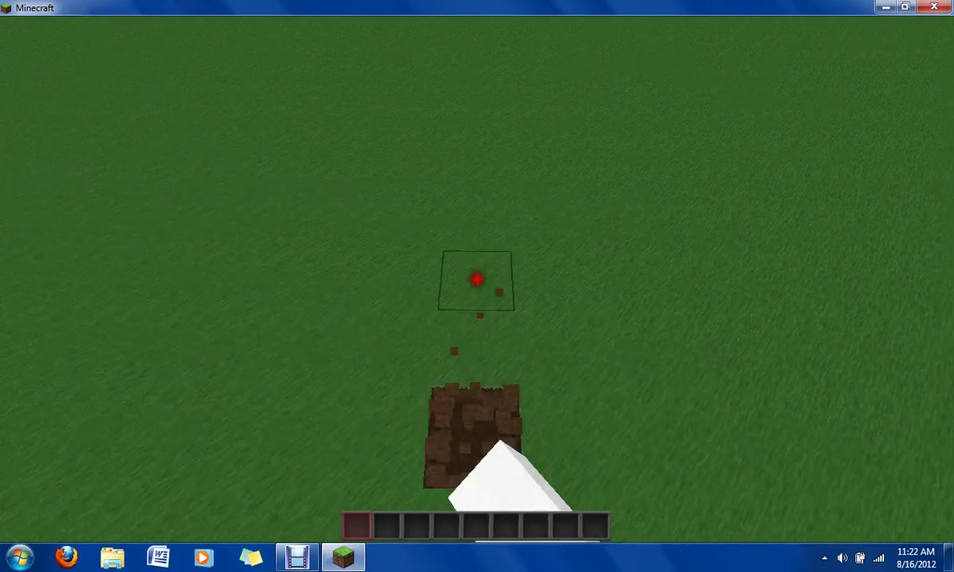
left_click_drag(476, 279, 475, 279)
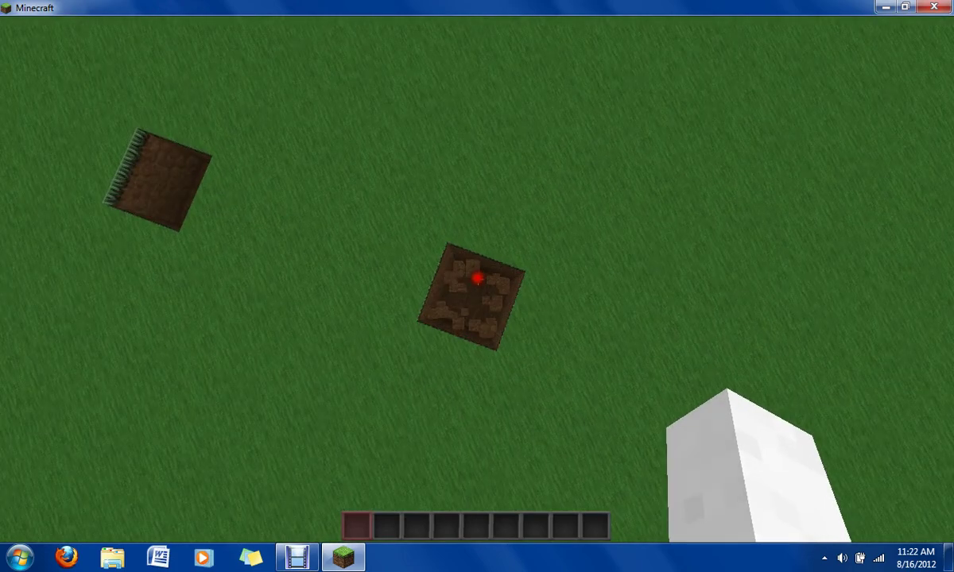
Dig a trench in the grass that outlines a large pit.
left_click(477, 278)
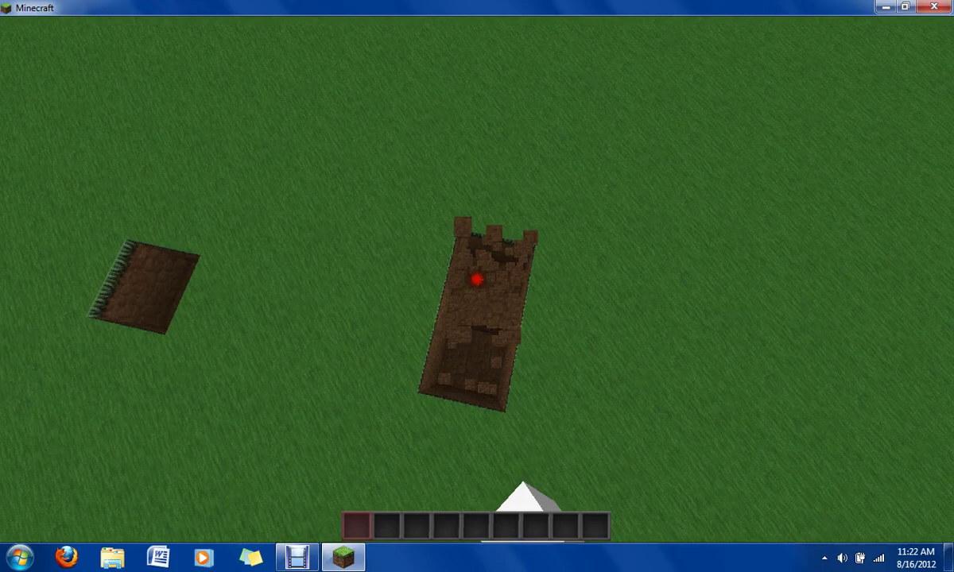
left_click(477, 279)
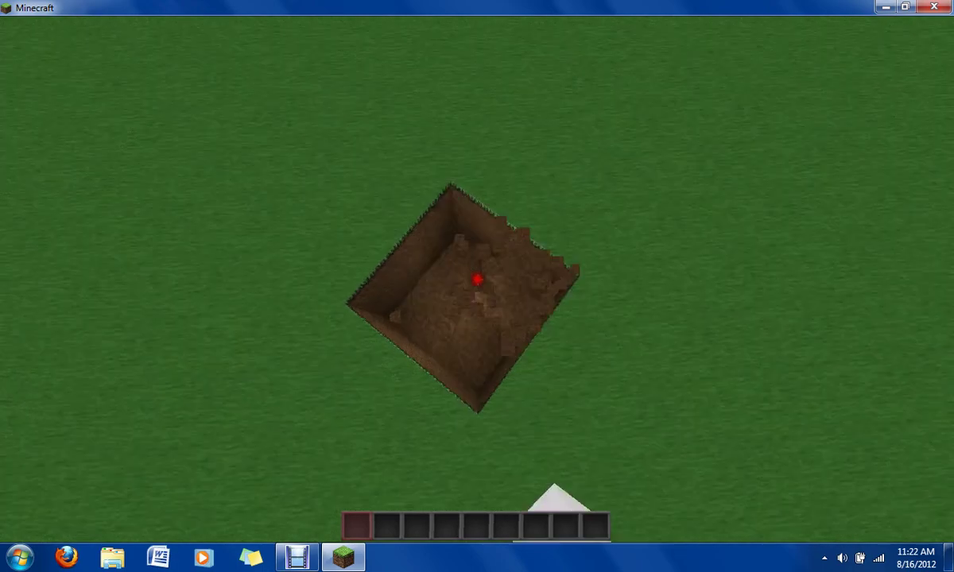
left_click(477, 278)
left_click(477, 278)
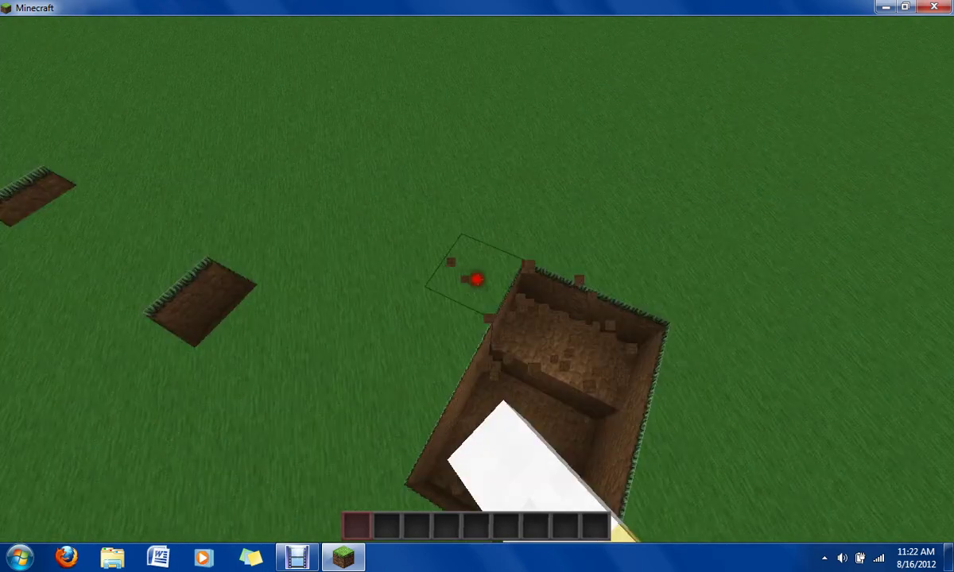
left_click(477, 278)
left_click(477, 278)
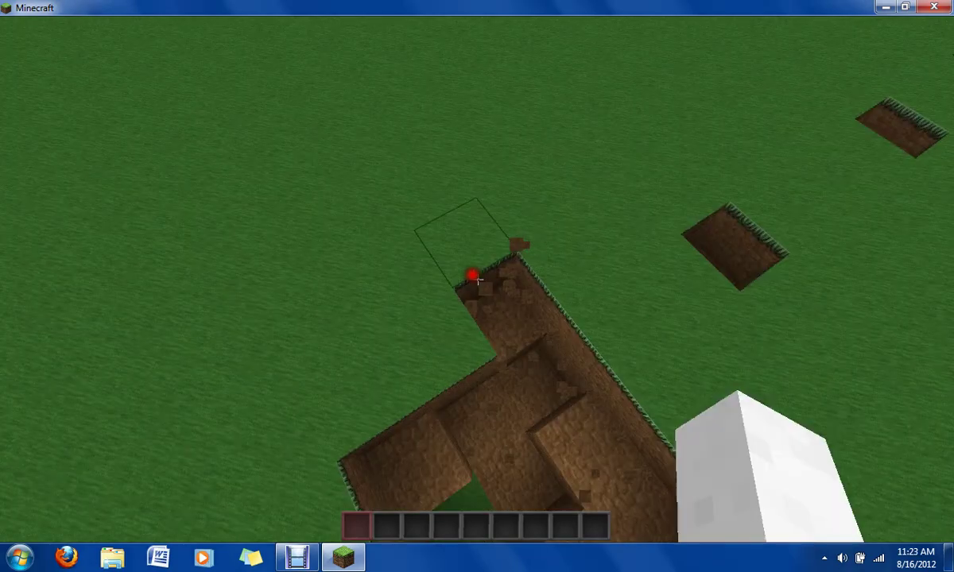
left_click(477, 278)
left_click(477, 279)
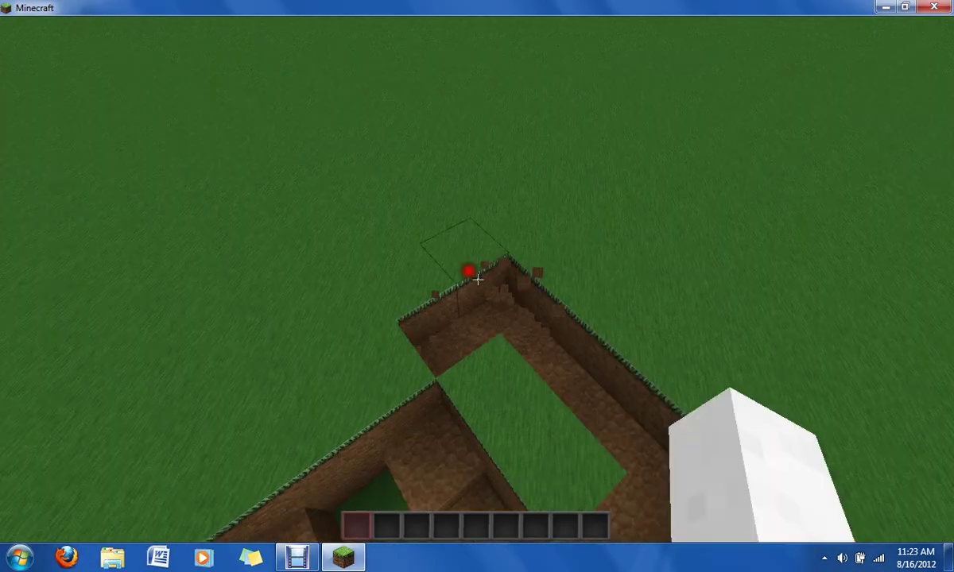
left_click(477, 279)
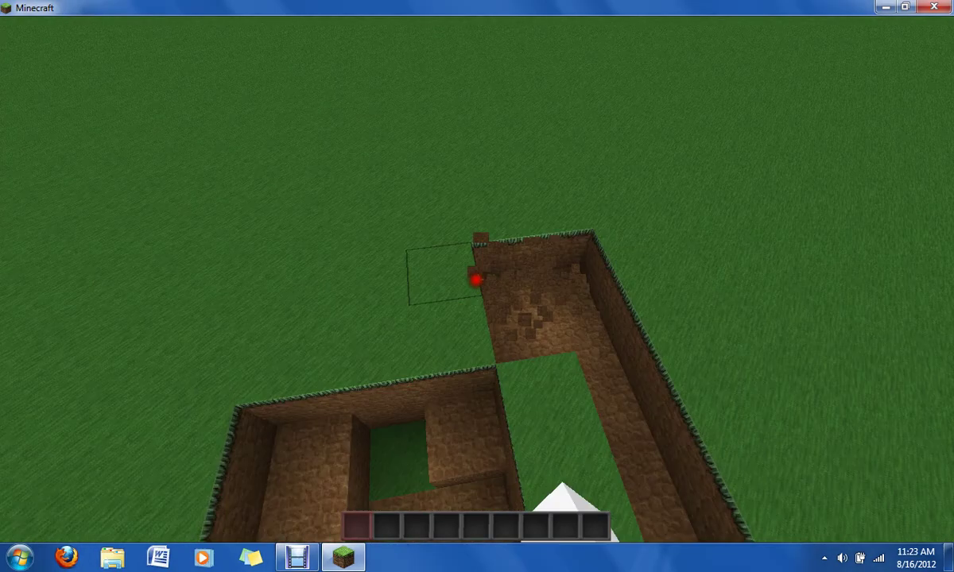
left_click(477, 278)
Dig the dirt out of the pit to expose the bedrock.
left_click(477, 278)
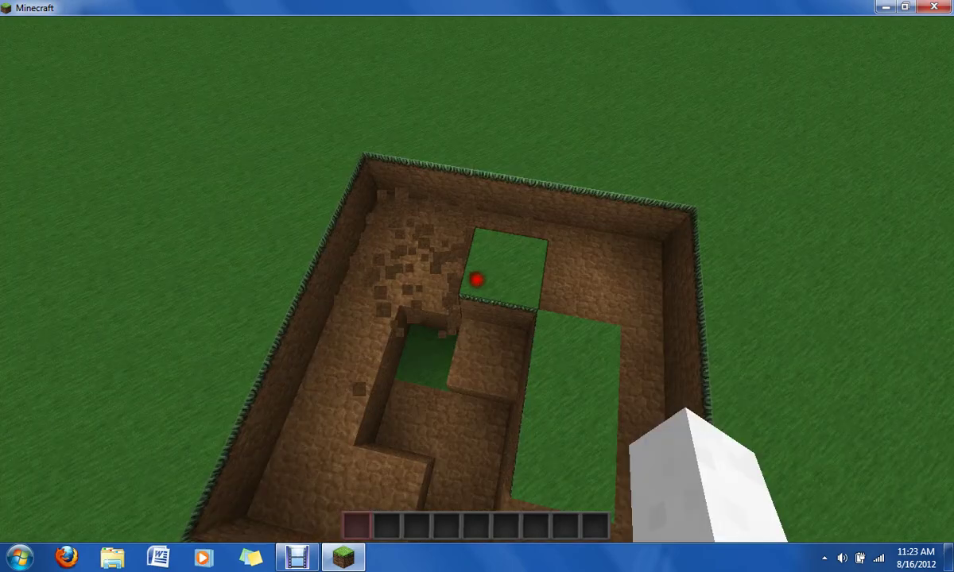
left_click(477, 279)
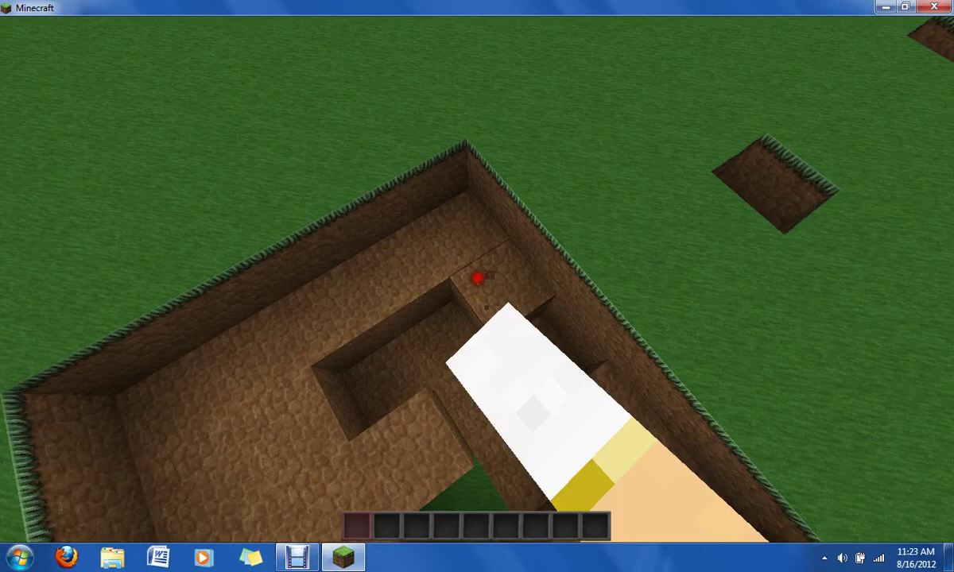
left_click(477, 278)
left_click(477, 279)
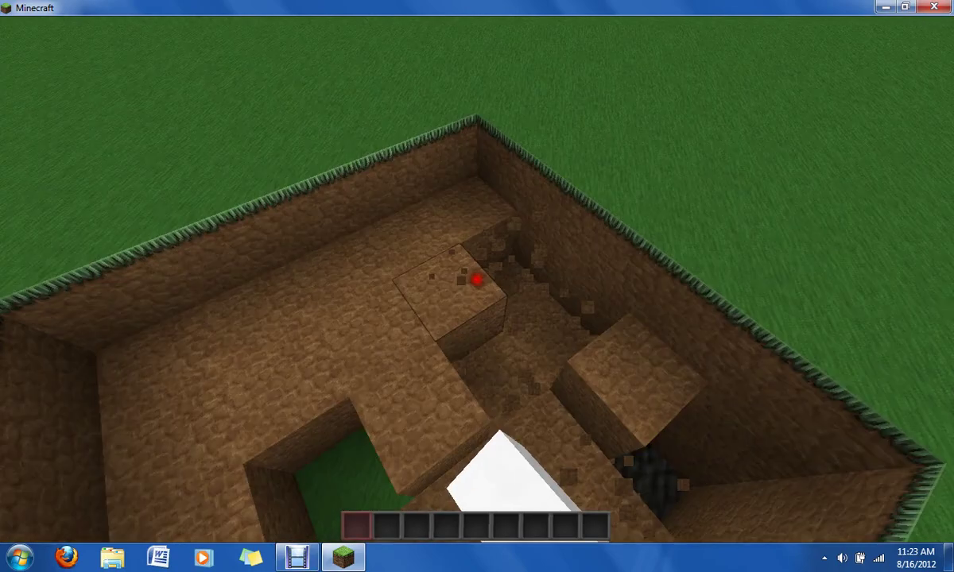
left_click(477, 278)
left_click(477, 278)
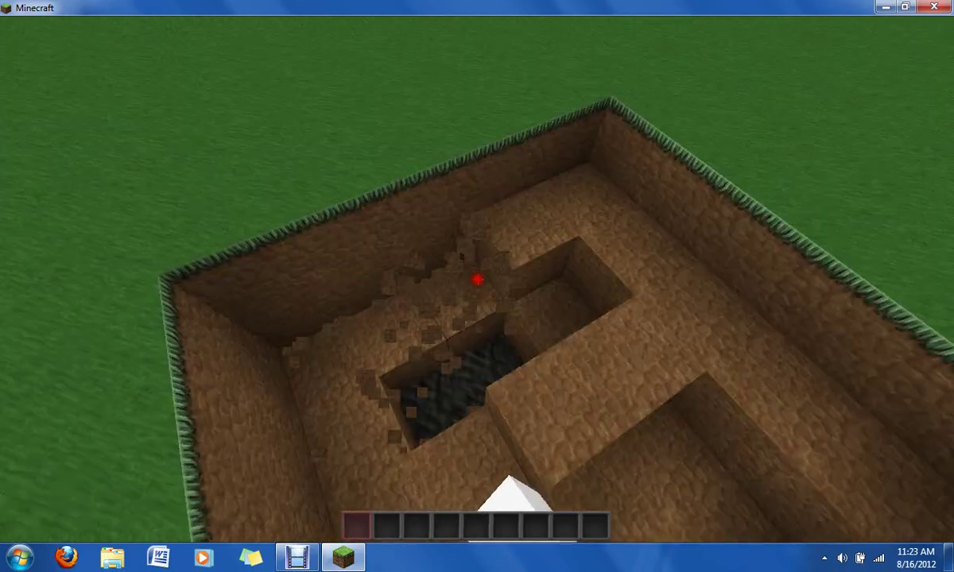
left_click(477, 279)
left_click(477, 278)
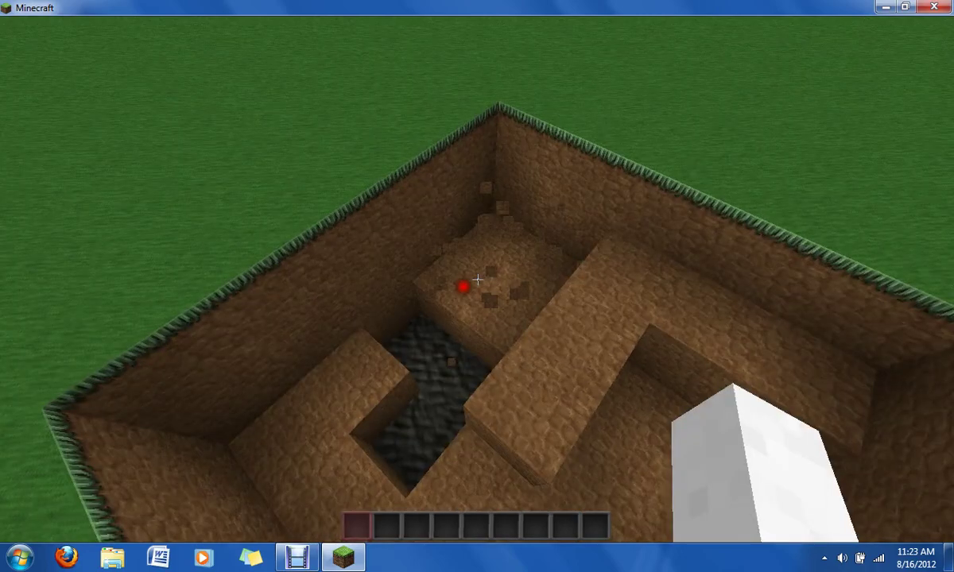
left_click(477, 278)
left_click(477, 278)
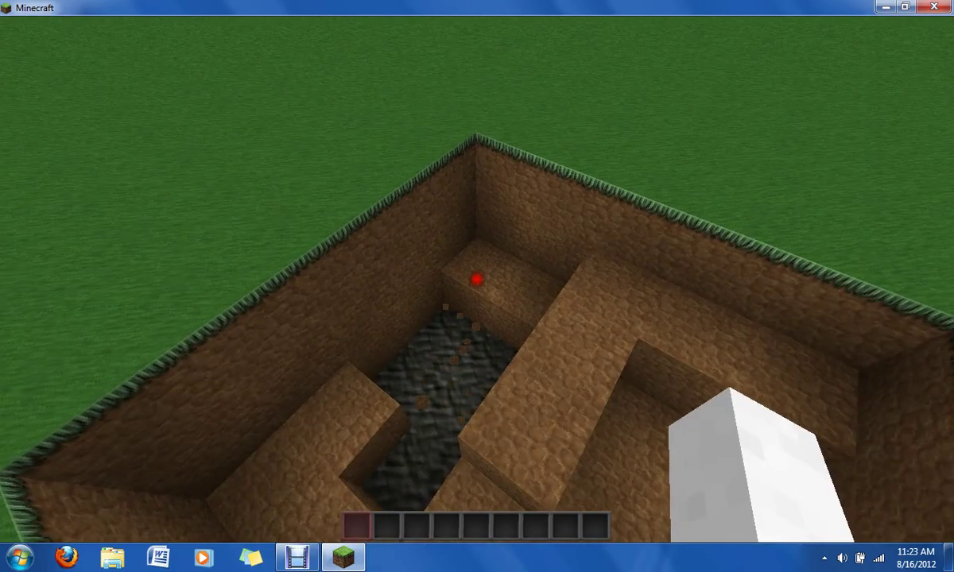
left_click(477, 278)
Clear the remaining dirt off the bedrock floor of the pit.
left_click(477, 278)
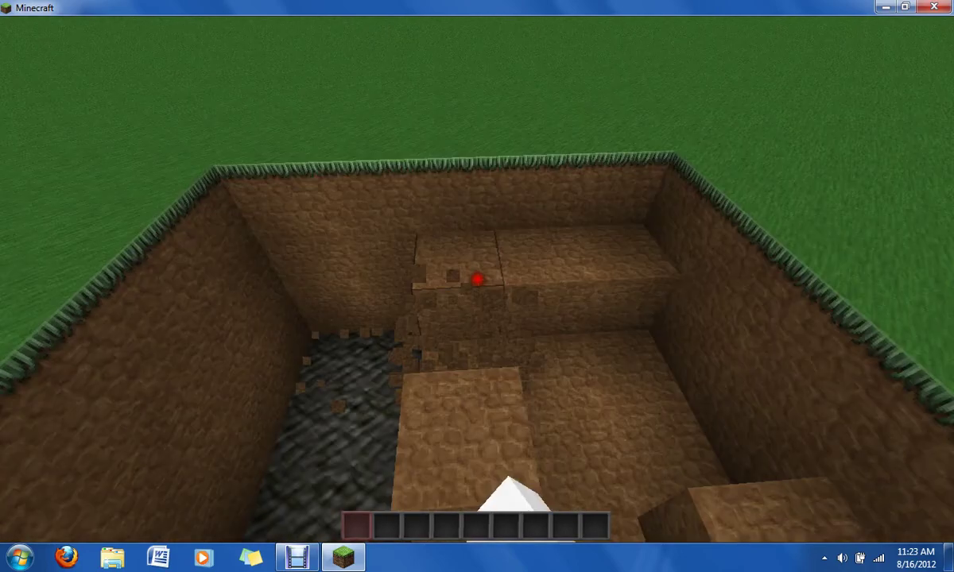
left_click(477, 278)
left_click(477, 279)
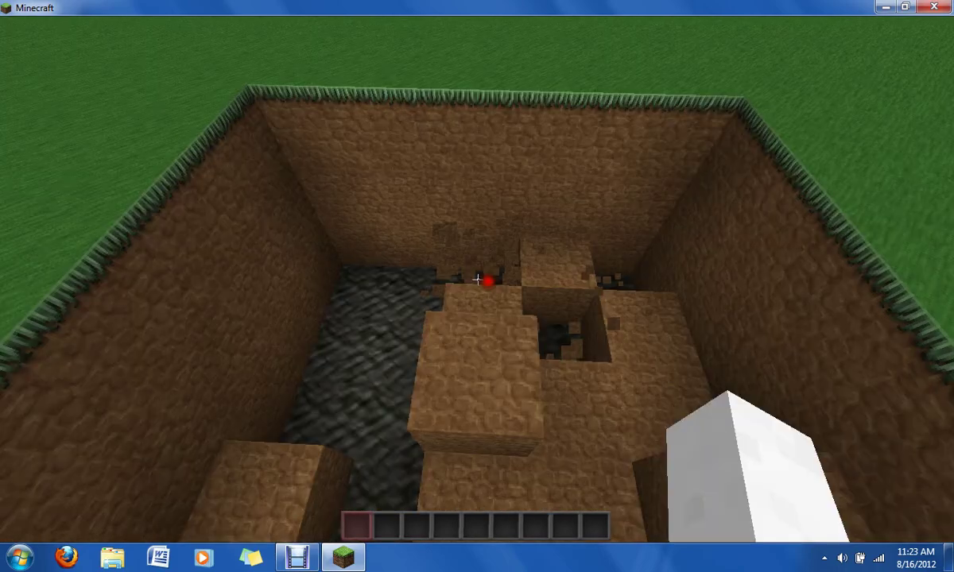
left_click(477, 279)
left_click(477, 278)
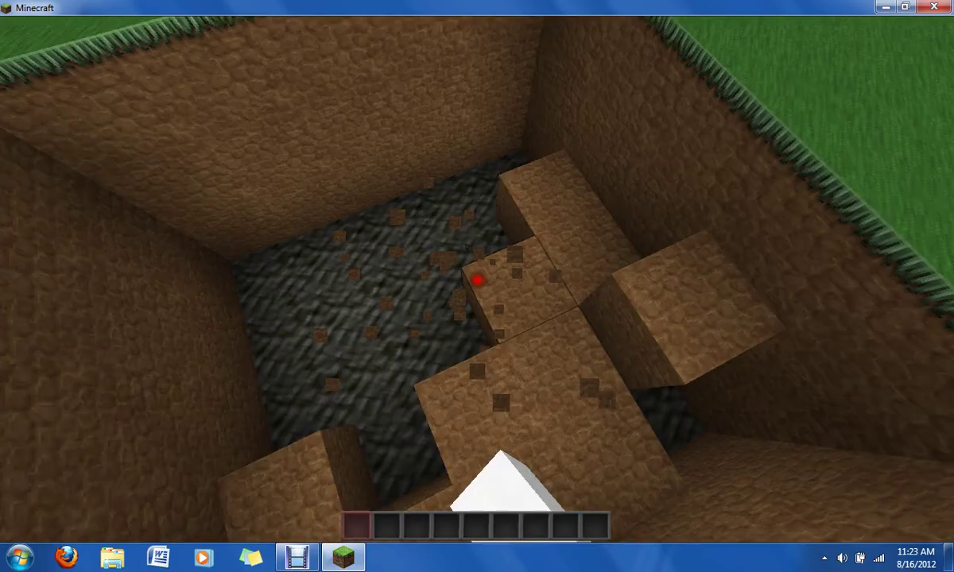
left_click(477, 278)
left_click(477, 278)
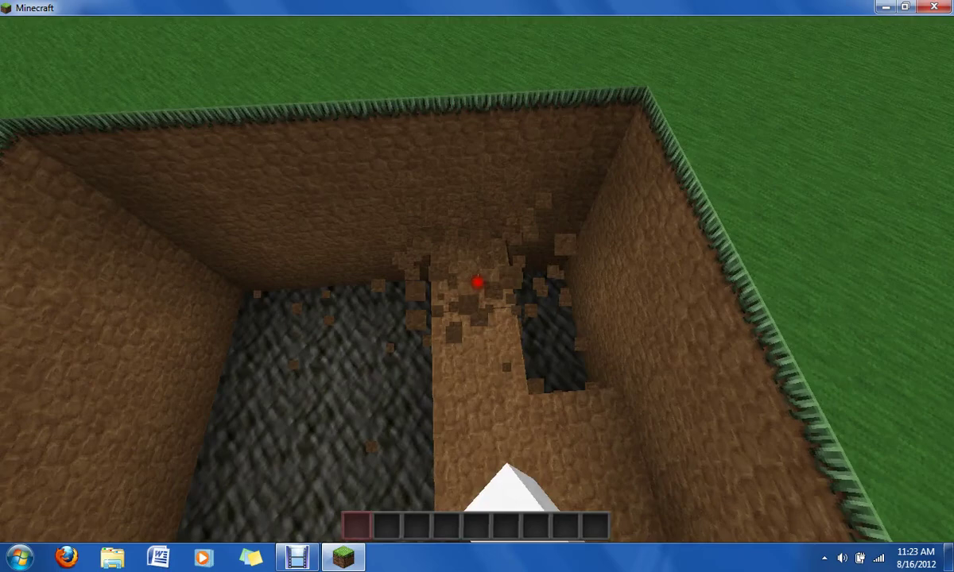
left_click(478, 278)
left_click(477, 278)
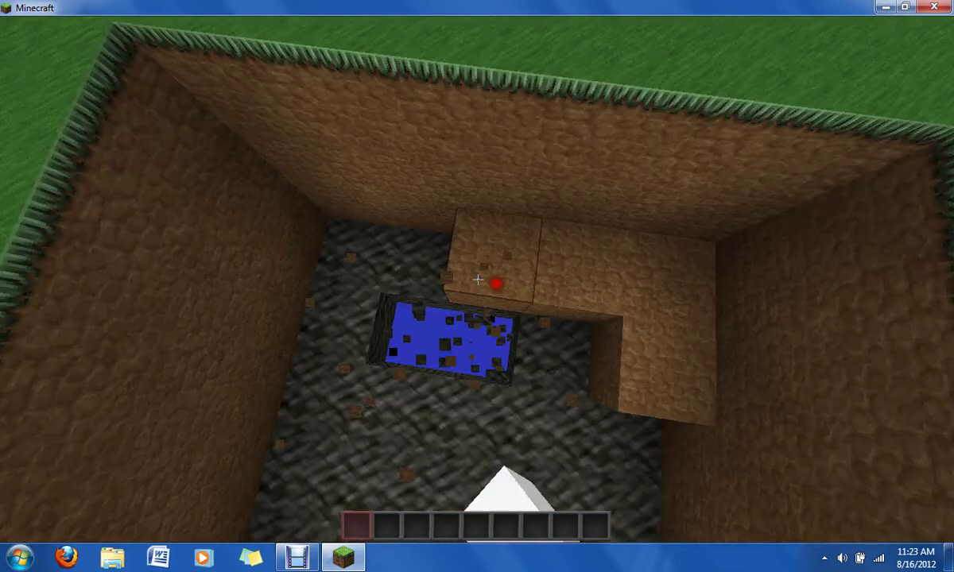
left_click(477, 278)
Break bedrock blocks to open an L-shaped hole into the void.
right_click(477, 279)
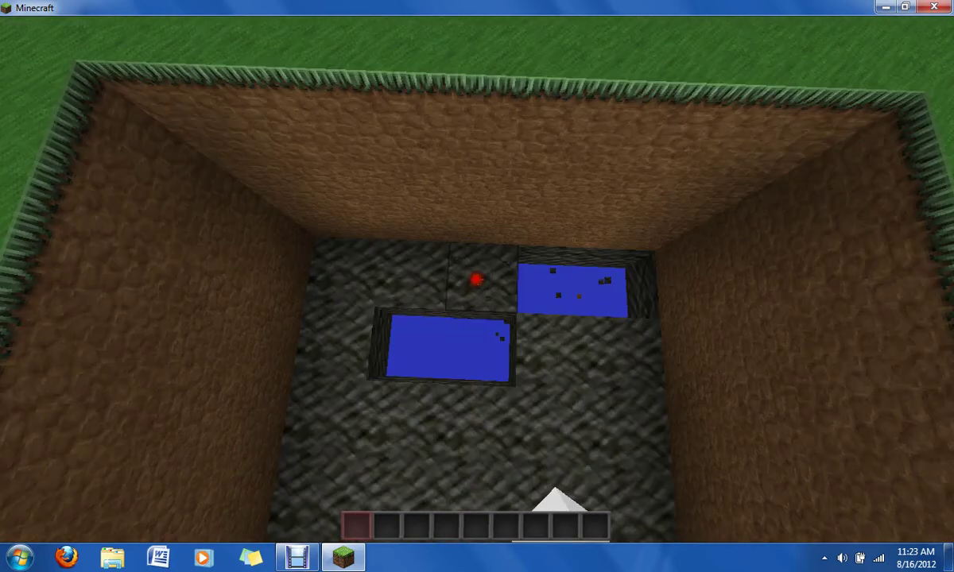
left_click(477, 278)
right_click(477, 278)
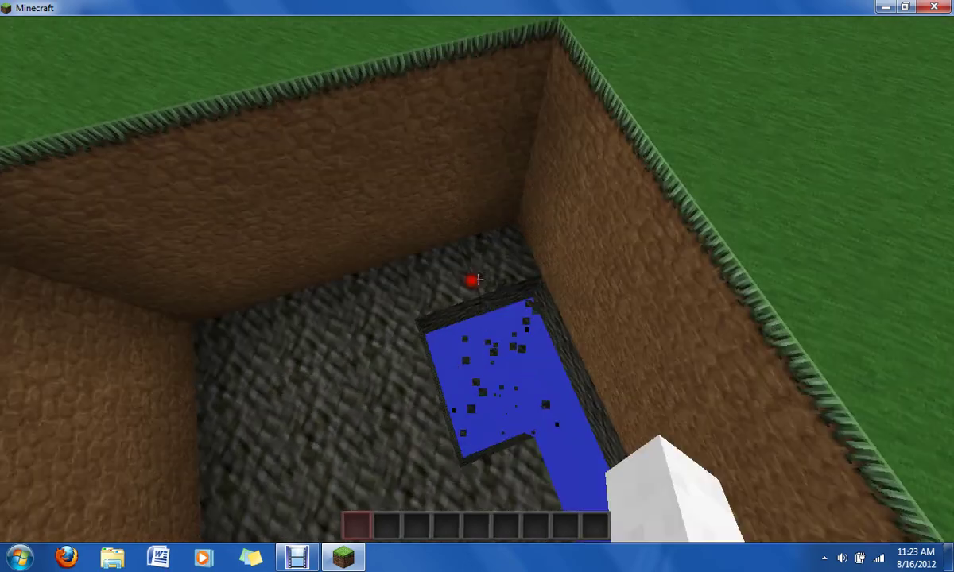
left_click(477, 278)
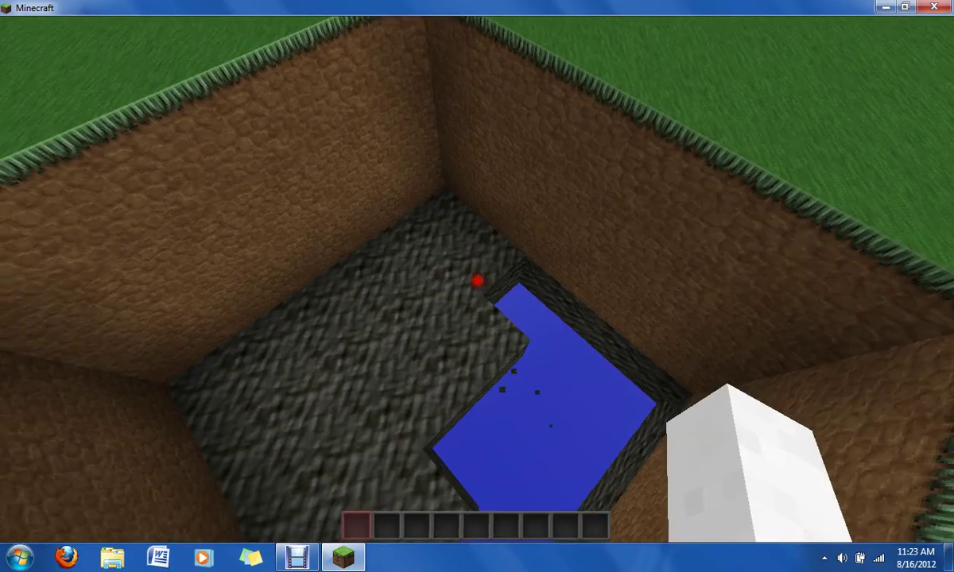
right_click(477, 278)
left_click(477, 278)
left_click(477, 279)
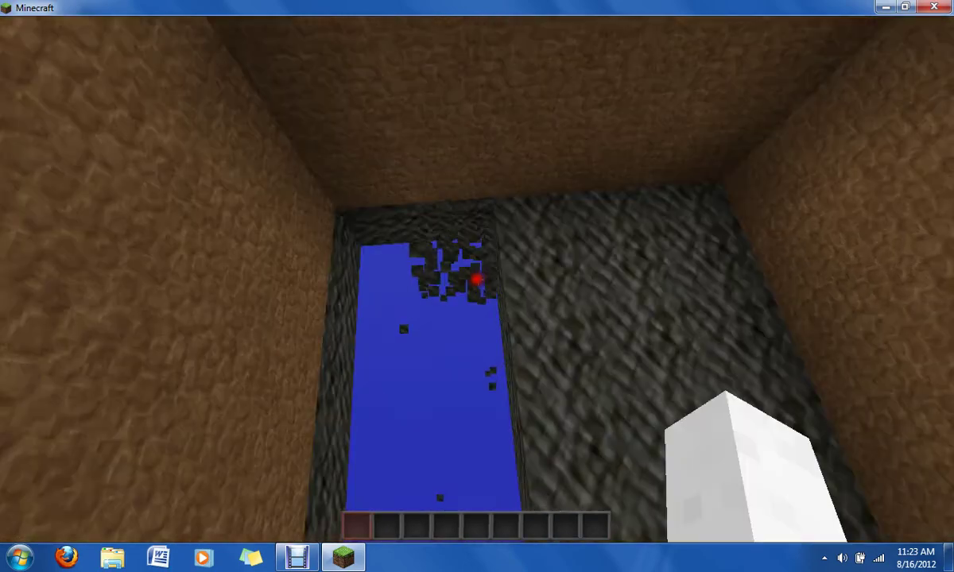
right_click(477, 278)
Remove the last floating floor blocks above the void.
left_click(477, 279)
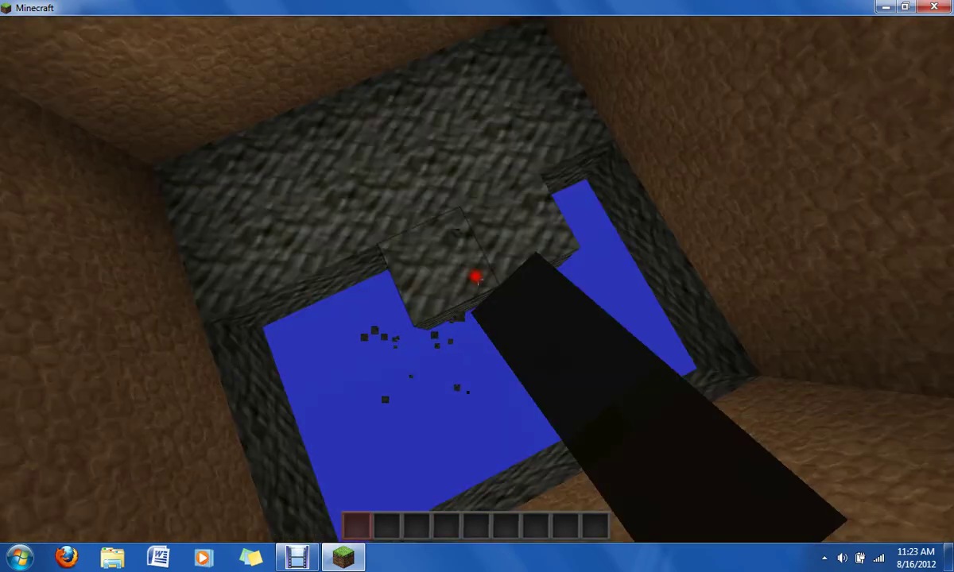
left_click(478, 278)
left_click(477, 278)
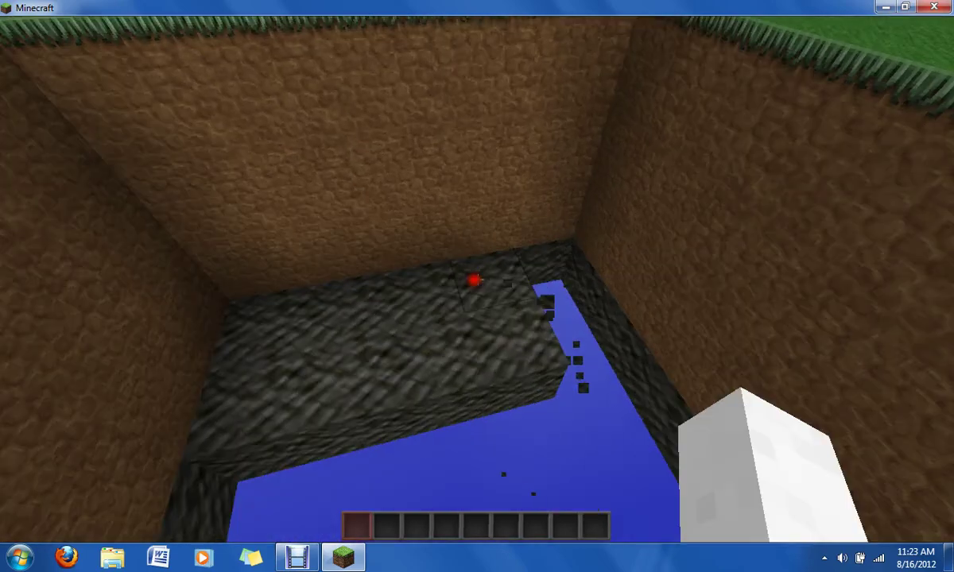
right_click(477, 278)
left_click(477, 278)
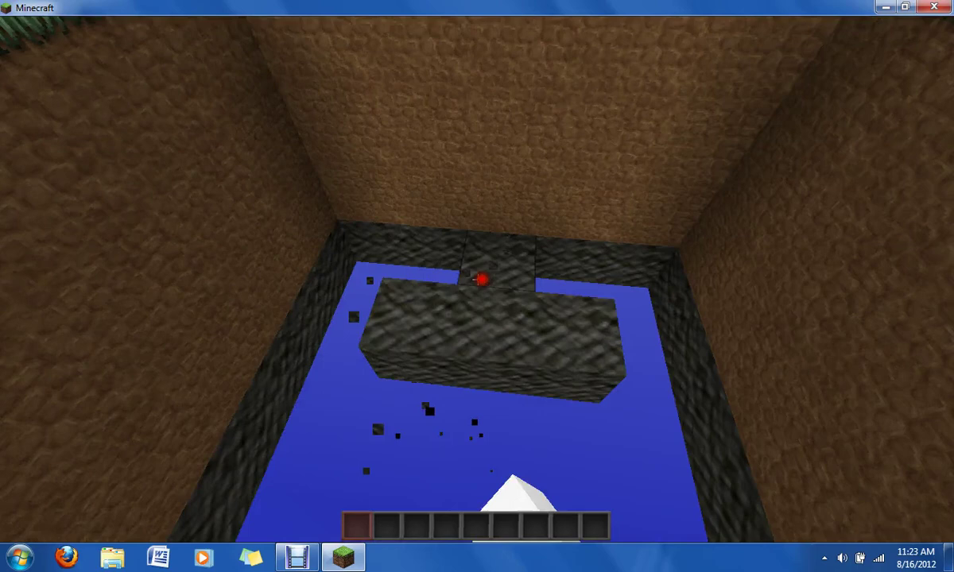
left_click(477, 278)
left_click(477, 278)
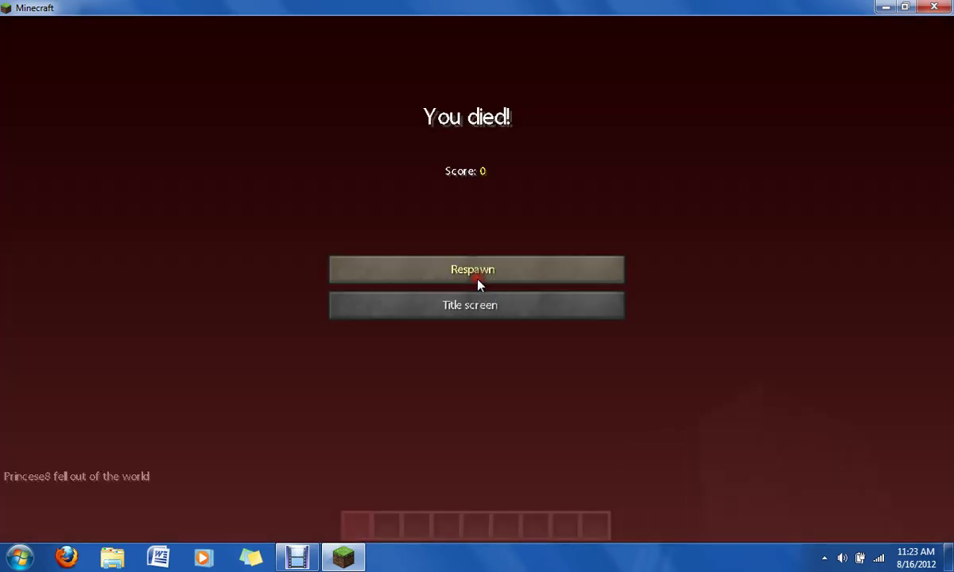
Respawn on the grass plain after the second fall into the void.
left_click(480, 285)
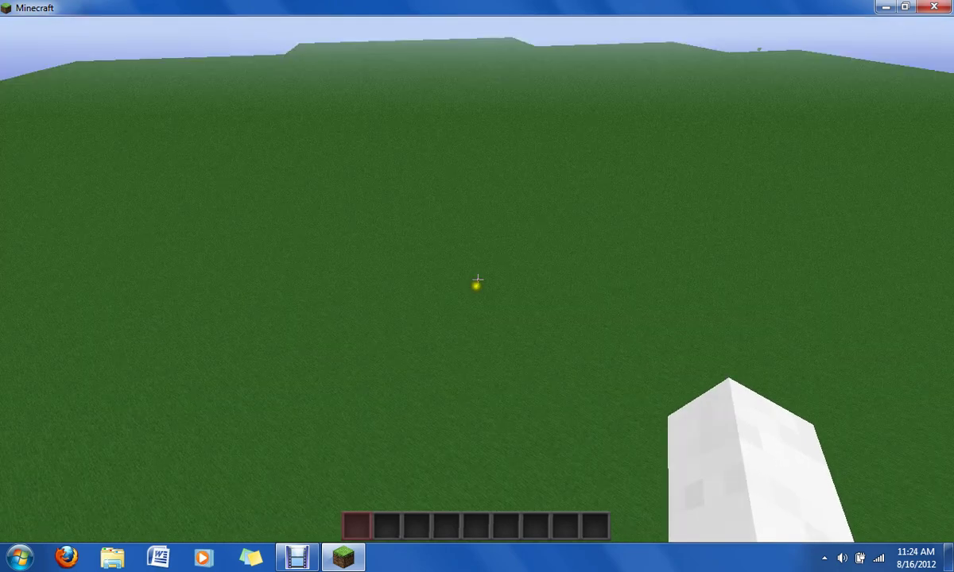
Dig a hole a few blocks into the grass, glancing up at the horizon.
left_click(477, 279)
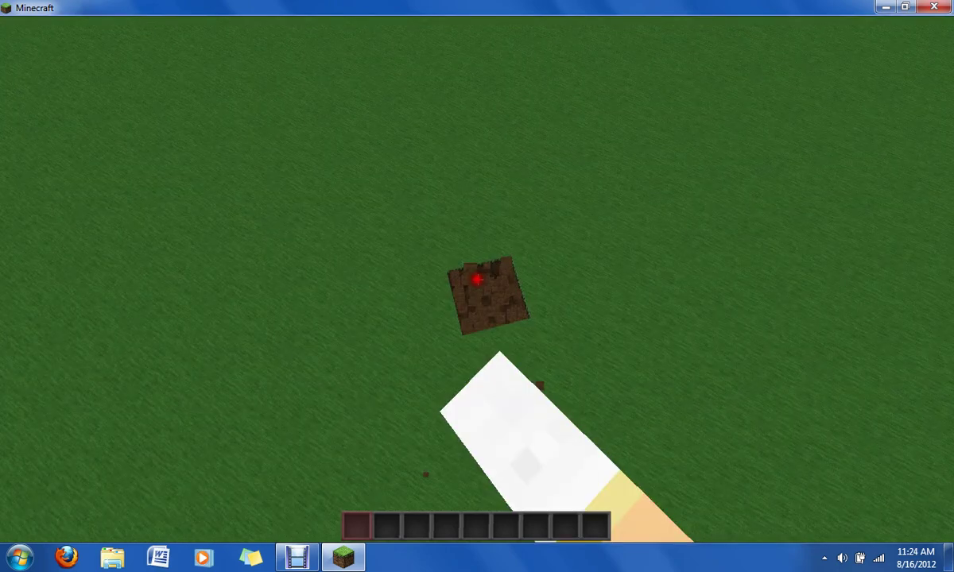
left_click(477, 279)
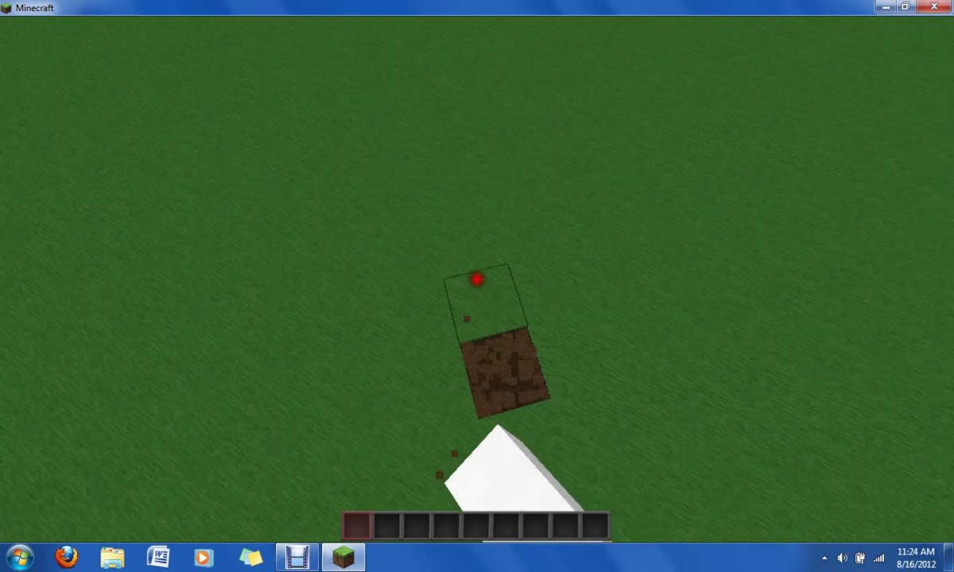
left_click(477, 279)
left_click(477, 279)
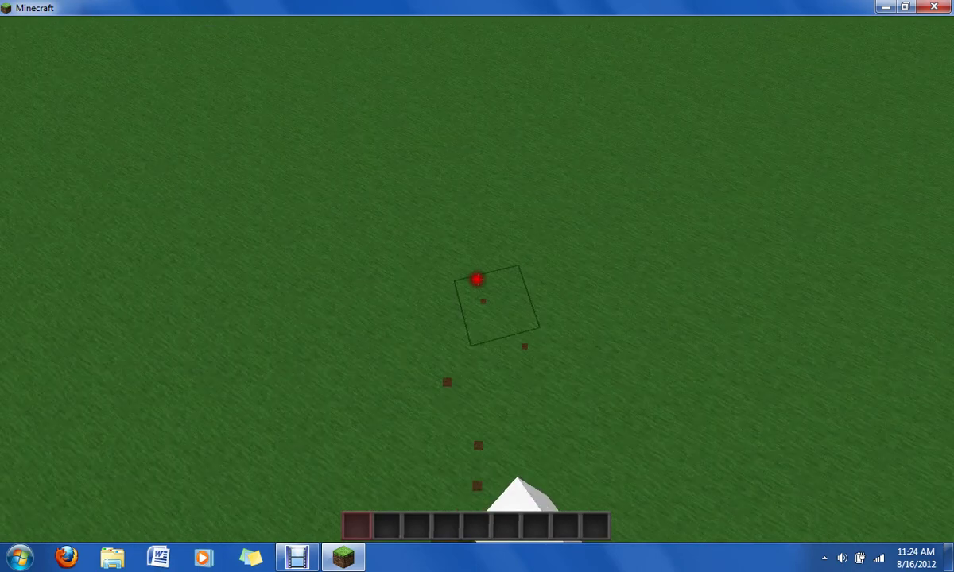
left_click(477, 279)
left_click_drag(477, 274, 477, 282)
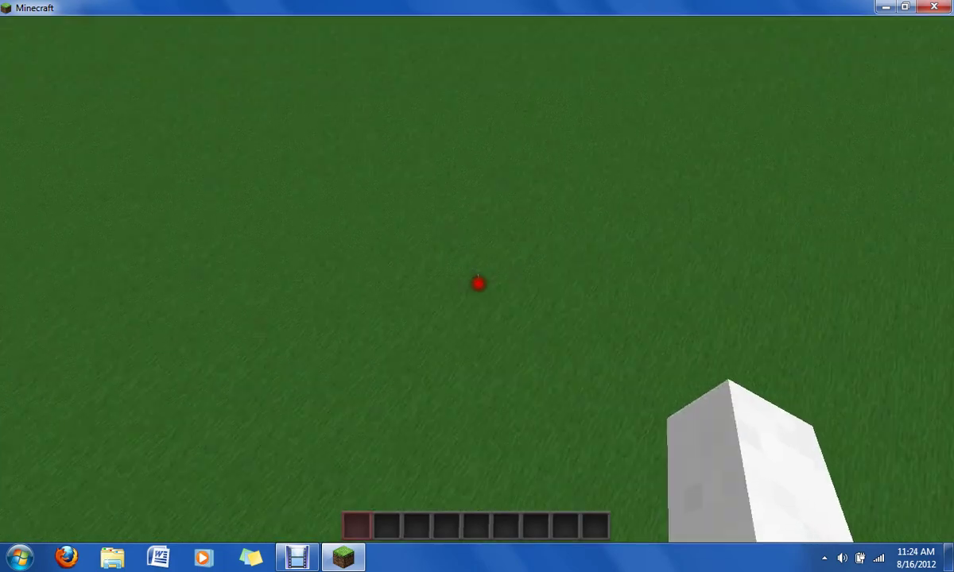
Break ten more grass blocks to open new holes in the ground.
left_click(477, 279)
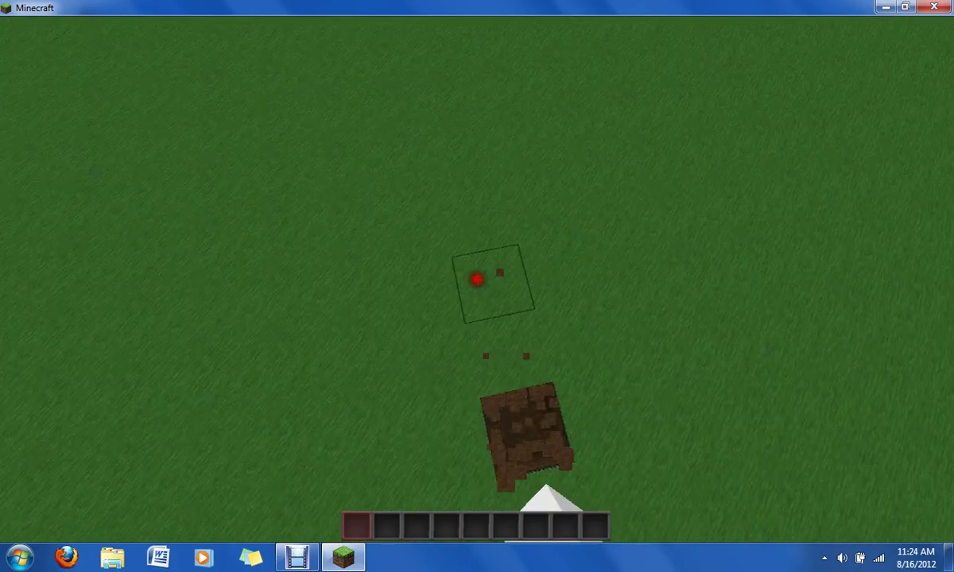
left_click(477, 279)
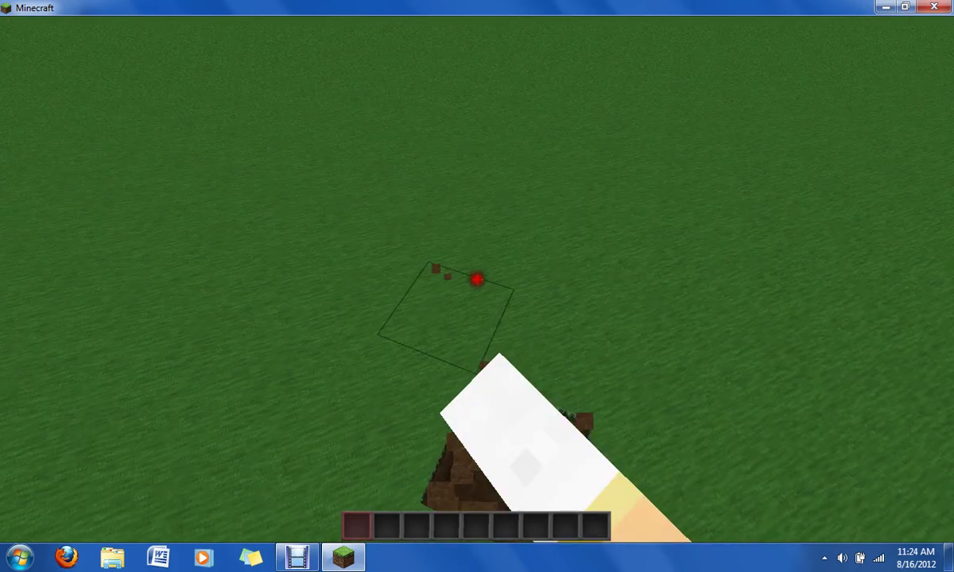
left_click(477, 279)
left_click(477, 279)
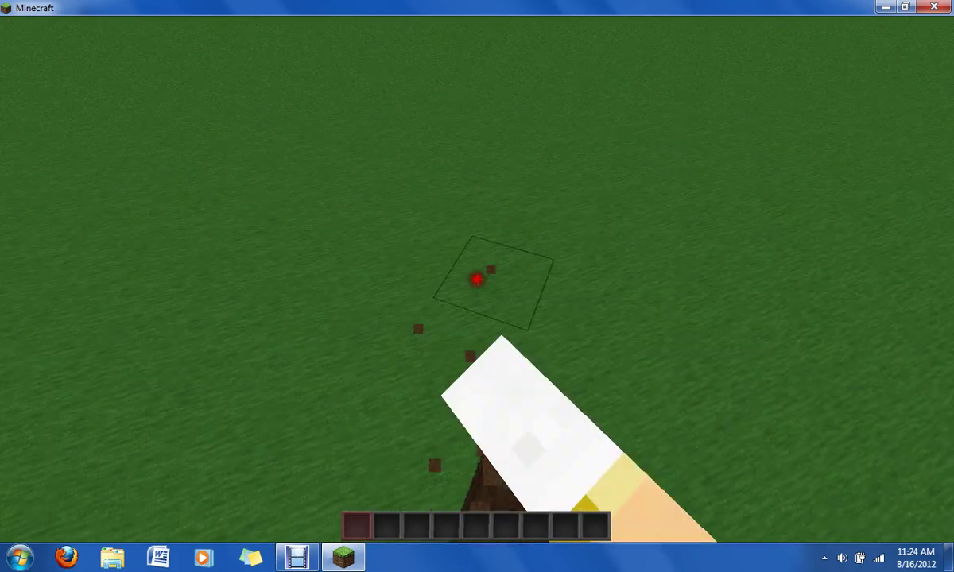
left_click(477, 279)
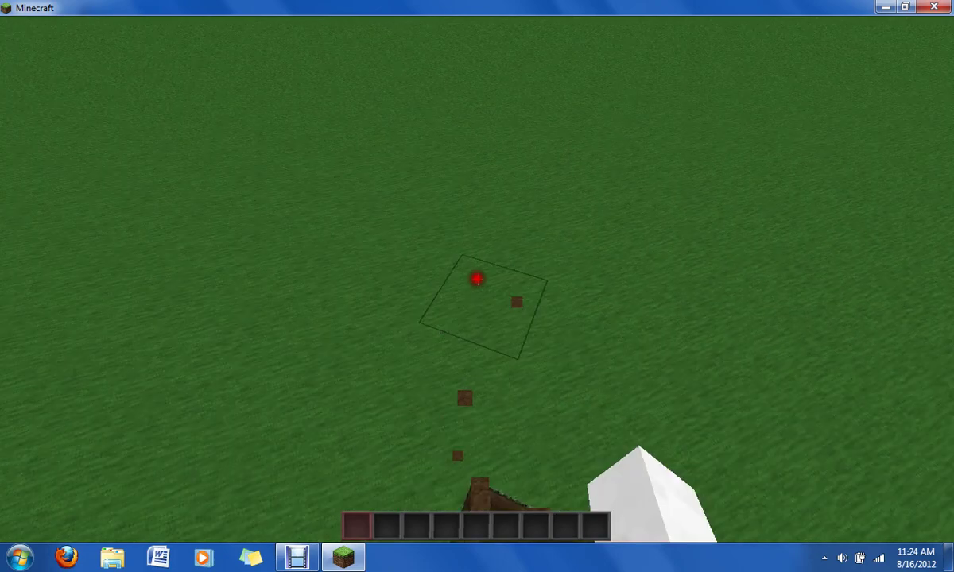
left_click(477, 279)
left_click(477, 279)
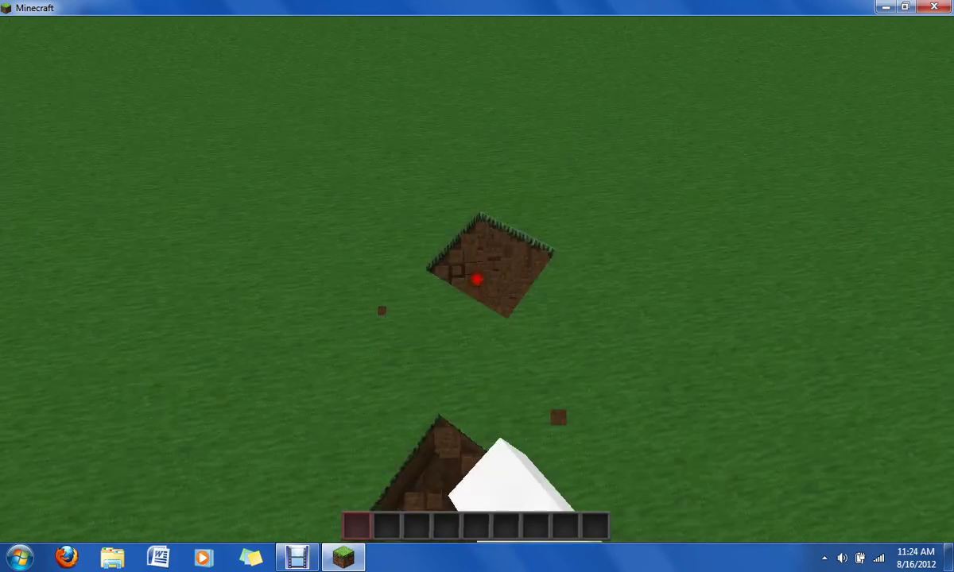
left_click(477, 279)
left_click(478, 279)
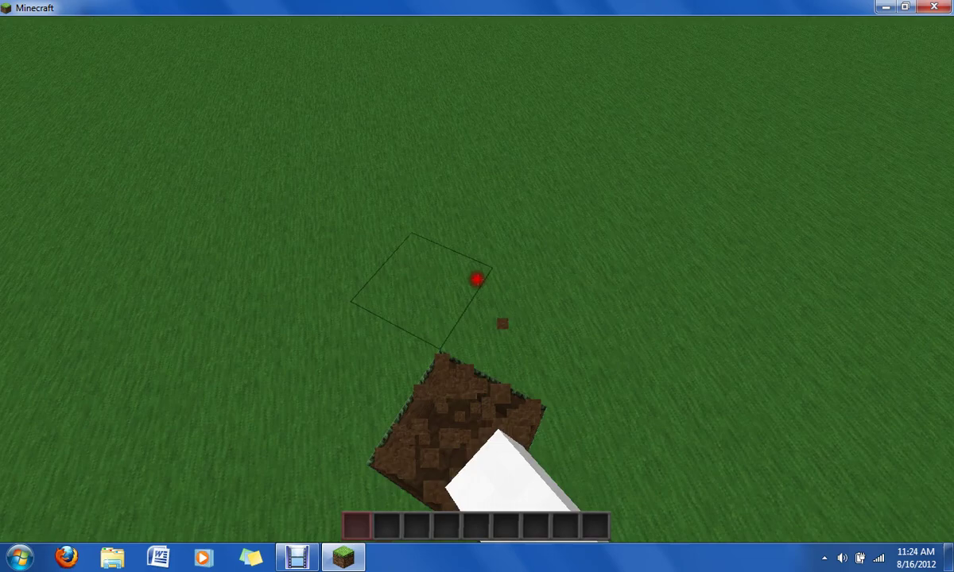
left_click(477, 279)
Save and quit, then create and load a new Creative-mode Superflat world.
key("Escape")
left_click(474, 329)
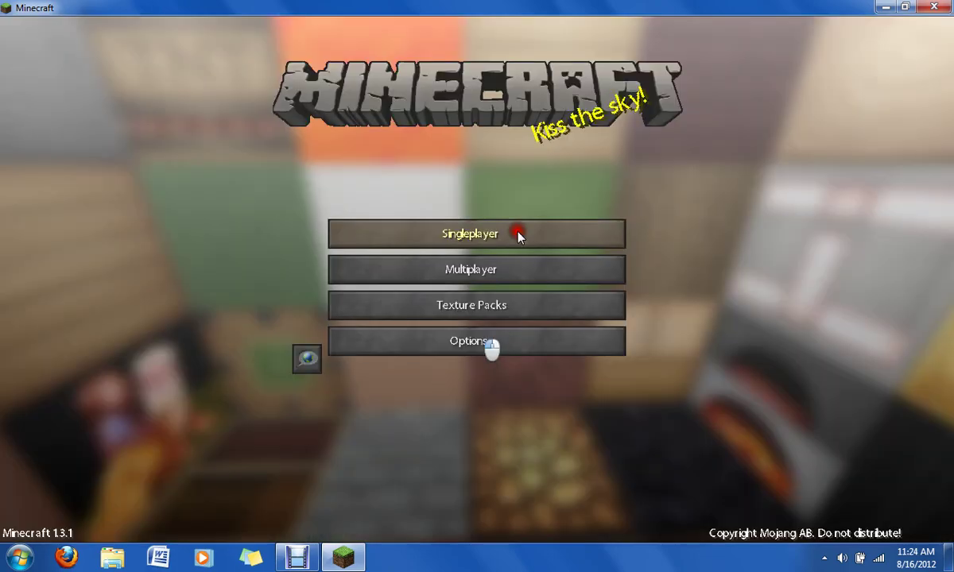
left_click(517, 229)
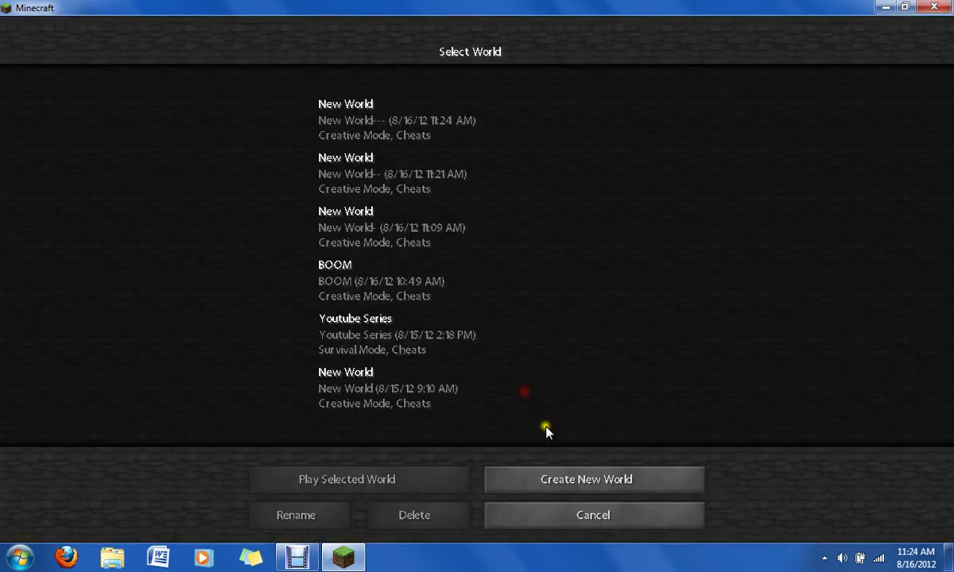
left_click(588, 482)
left_click(466, 179)
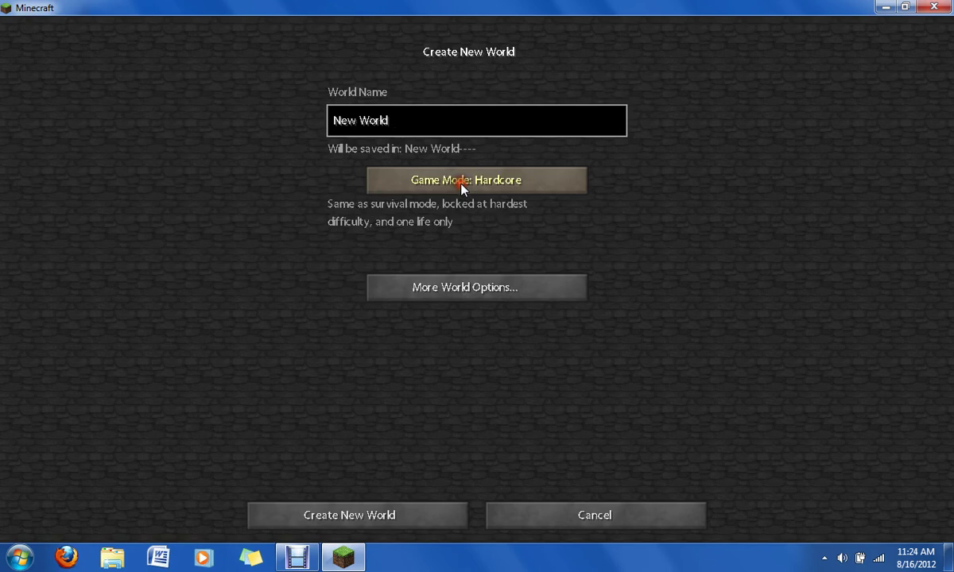
left_click(466, 287)
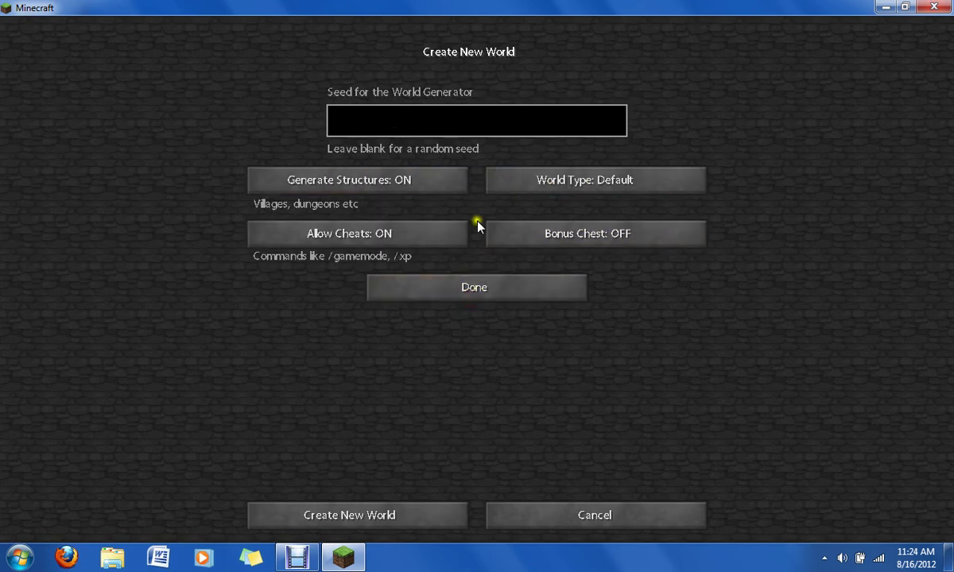
left_click(549, 181)
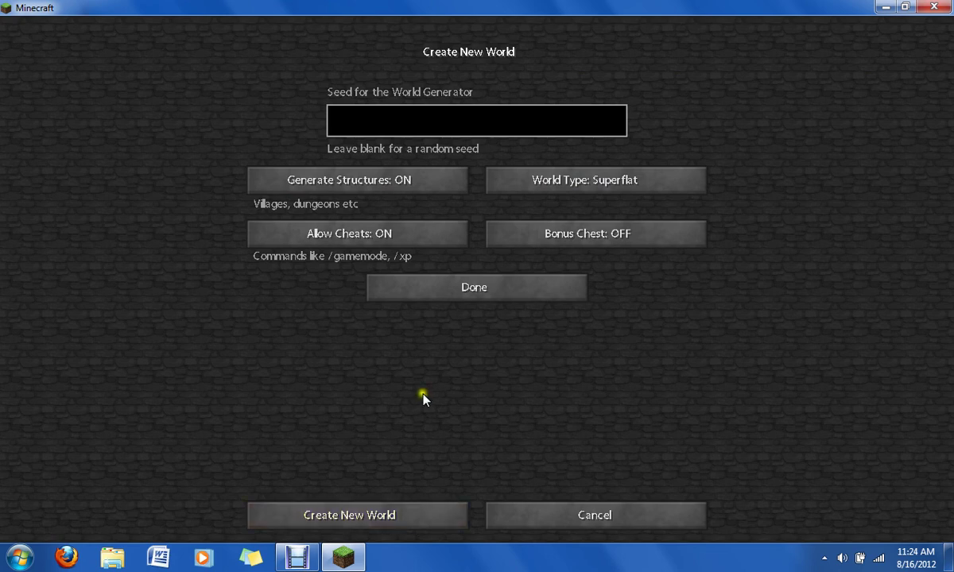
left_click(485, 293)
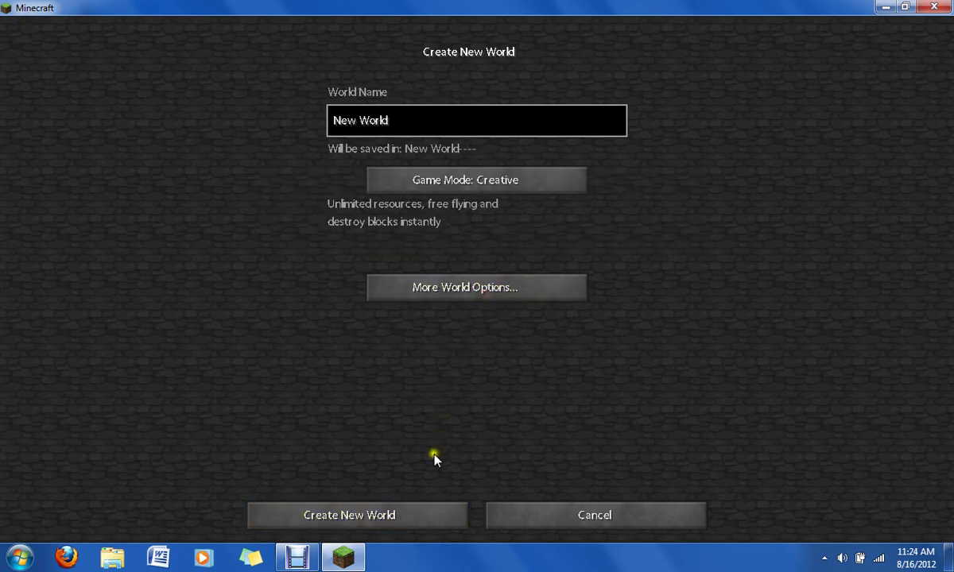
left_click(436, 521)
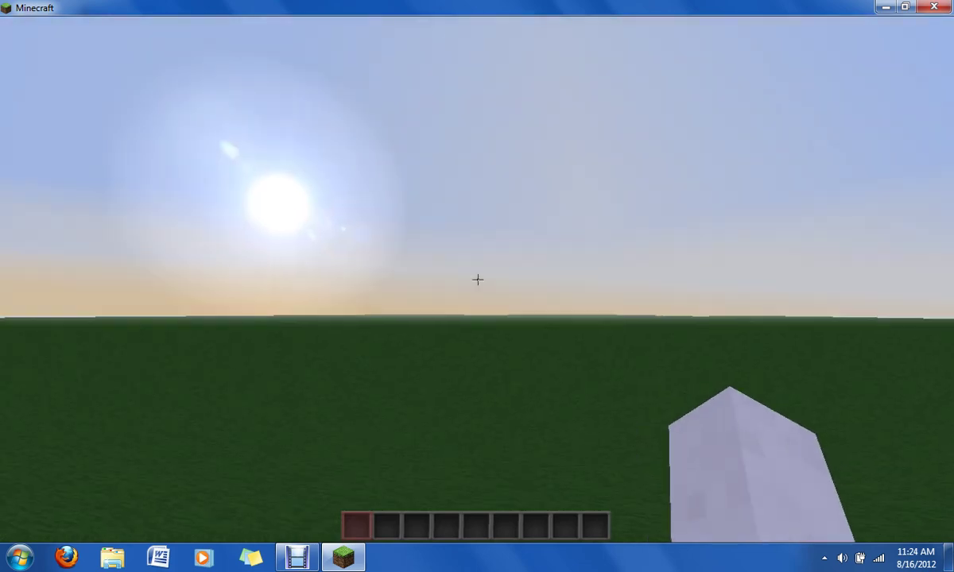
Walk forward across the new superflat world's grass plain.
key("w")
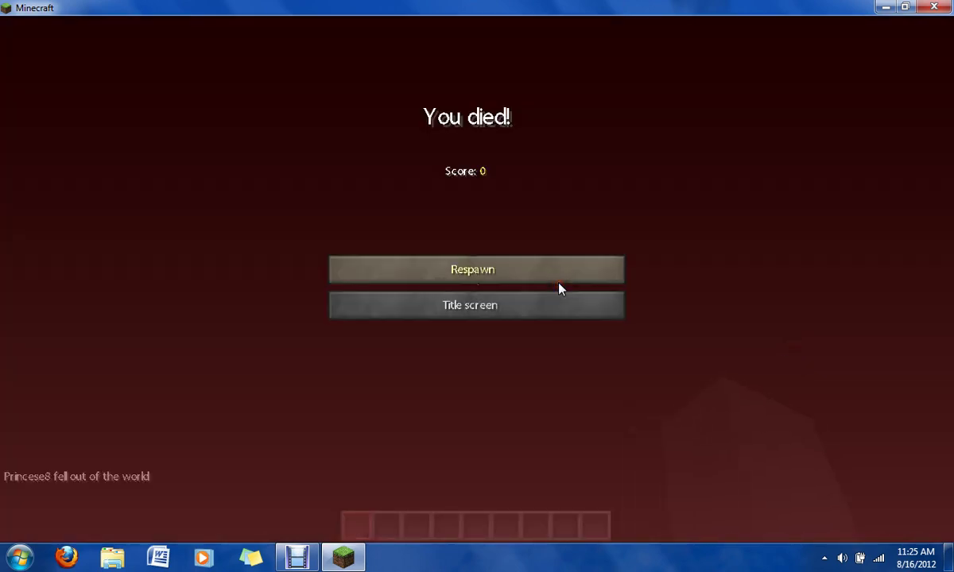
Leave the death screen via Title screen to reach the main menu.
left_click(549, 306)
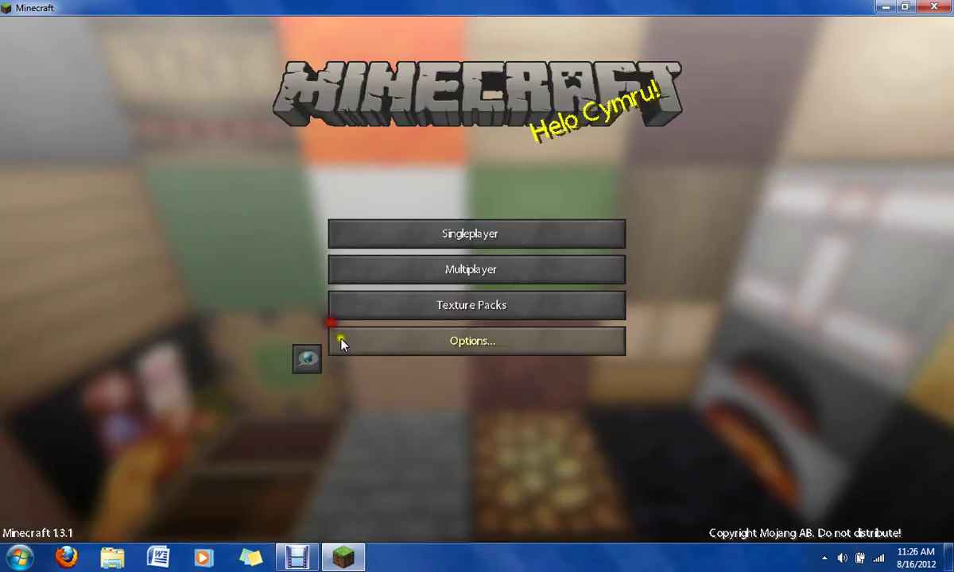